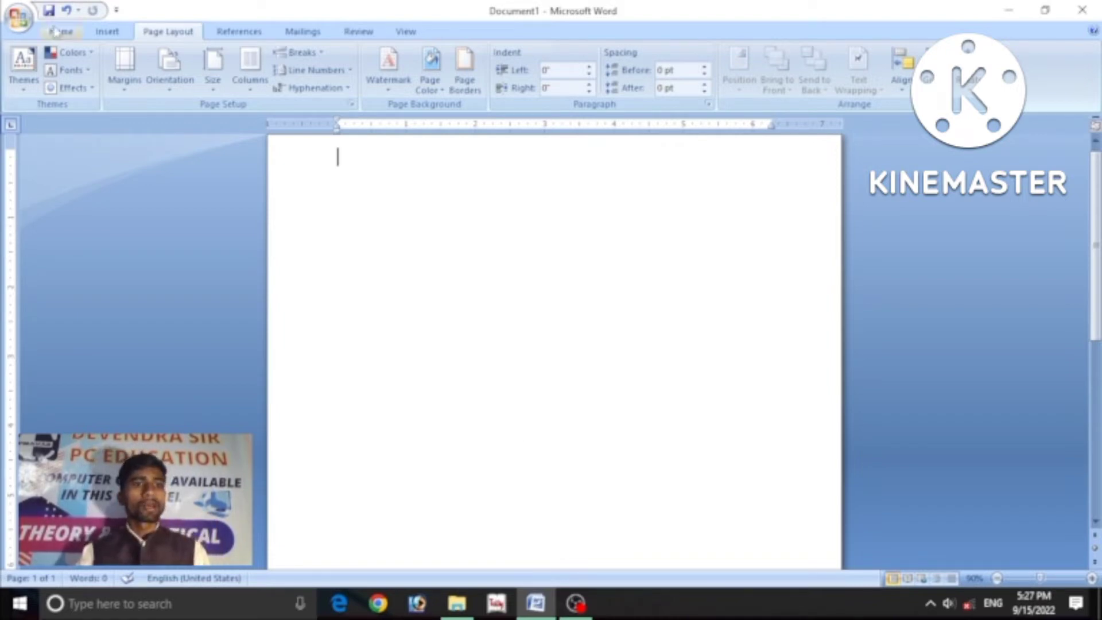
Step: Type the title 'use of show/hide' on the first line of the blank page
click(56, 32)
text(use of show/hide)
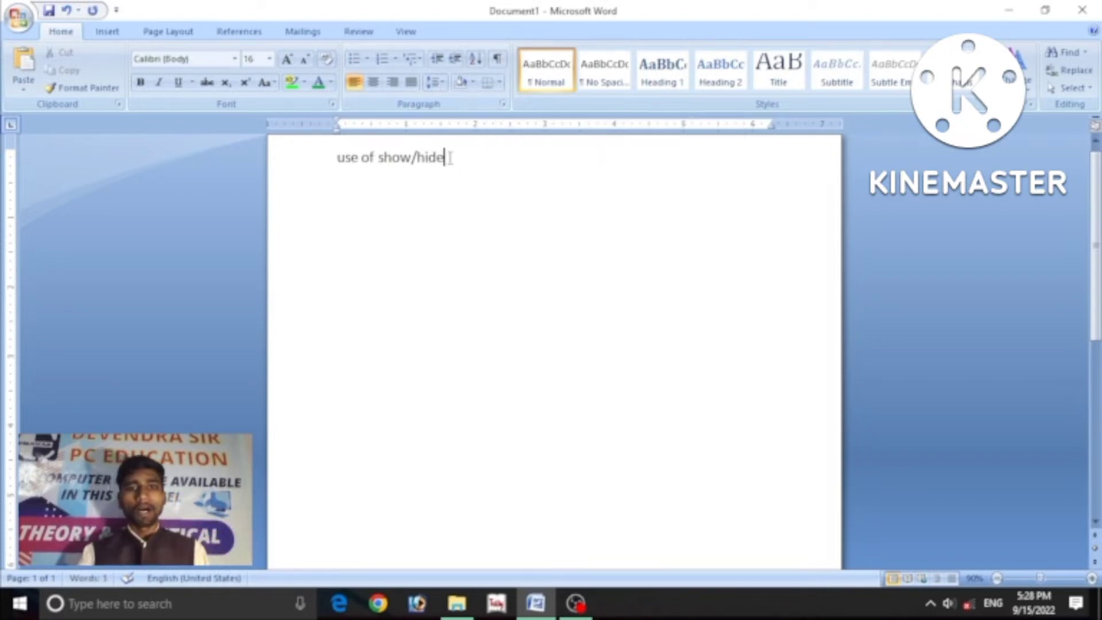
Step: Format the title 'use of show/hide' as 20 pt, bold, red, underlined text
drag(415, 150, 344, 150)
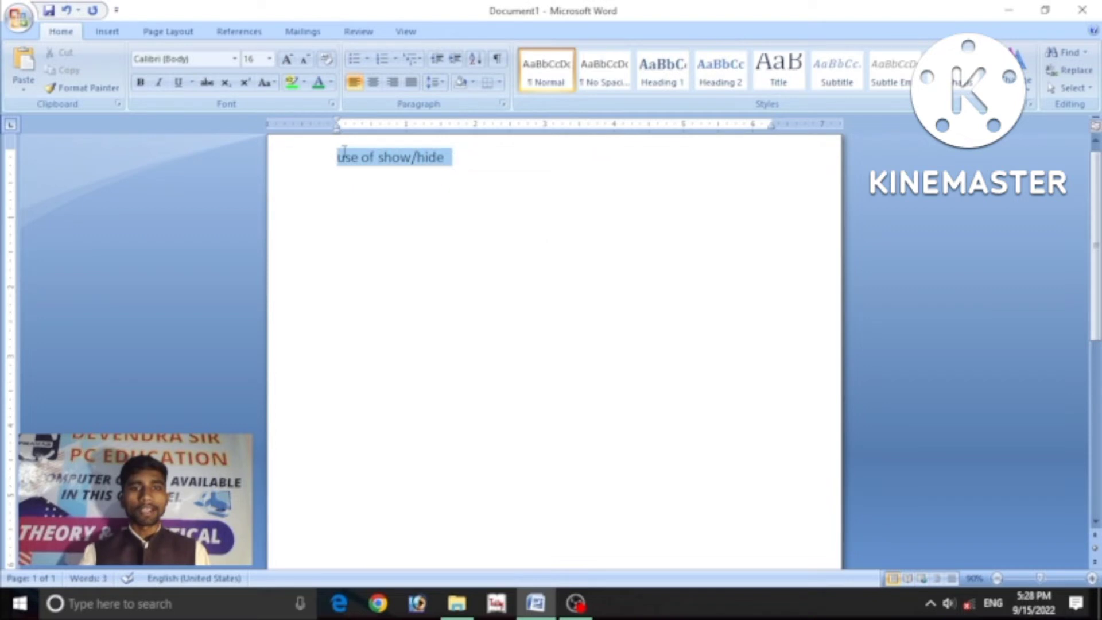
click(288, 59)
click(288, 59)
click(142, 84)
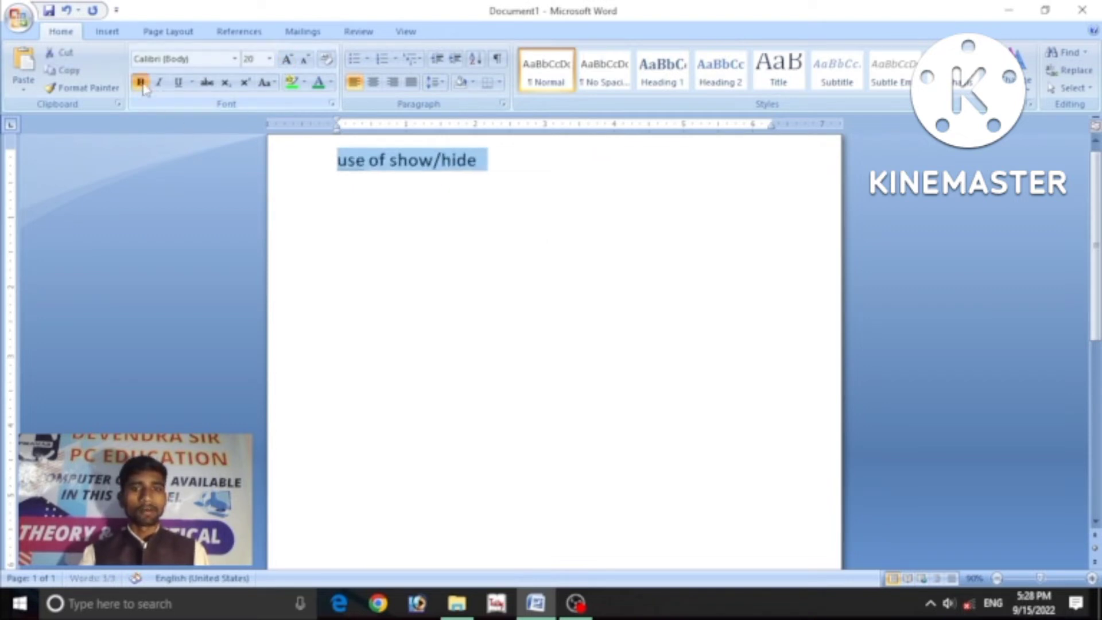
click(332, 83)
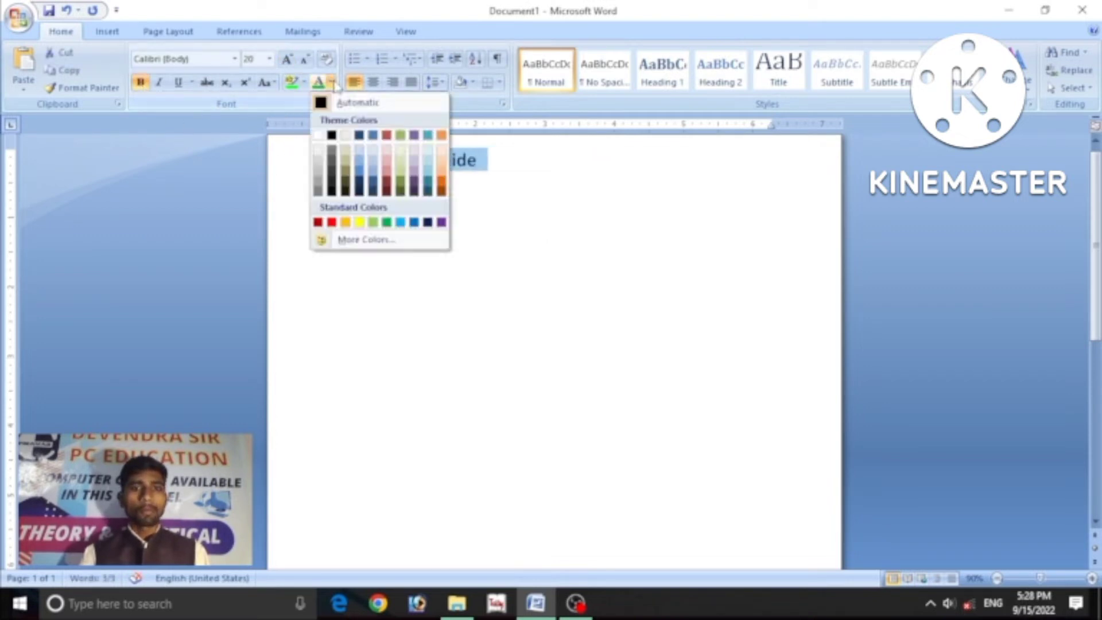
click(332, 223)
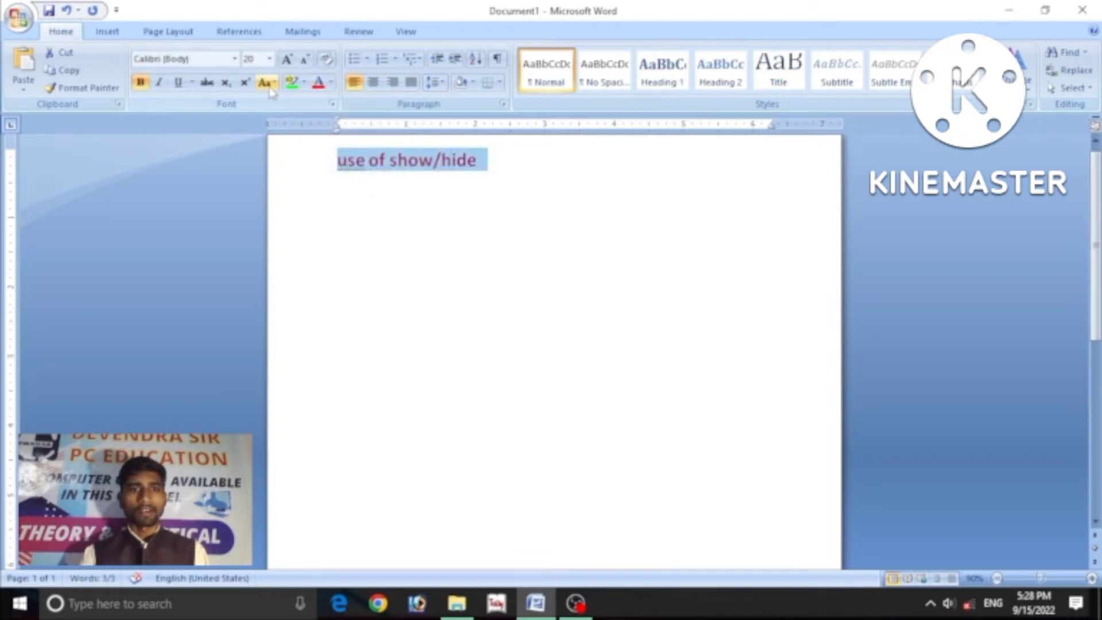
click(502, 163)
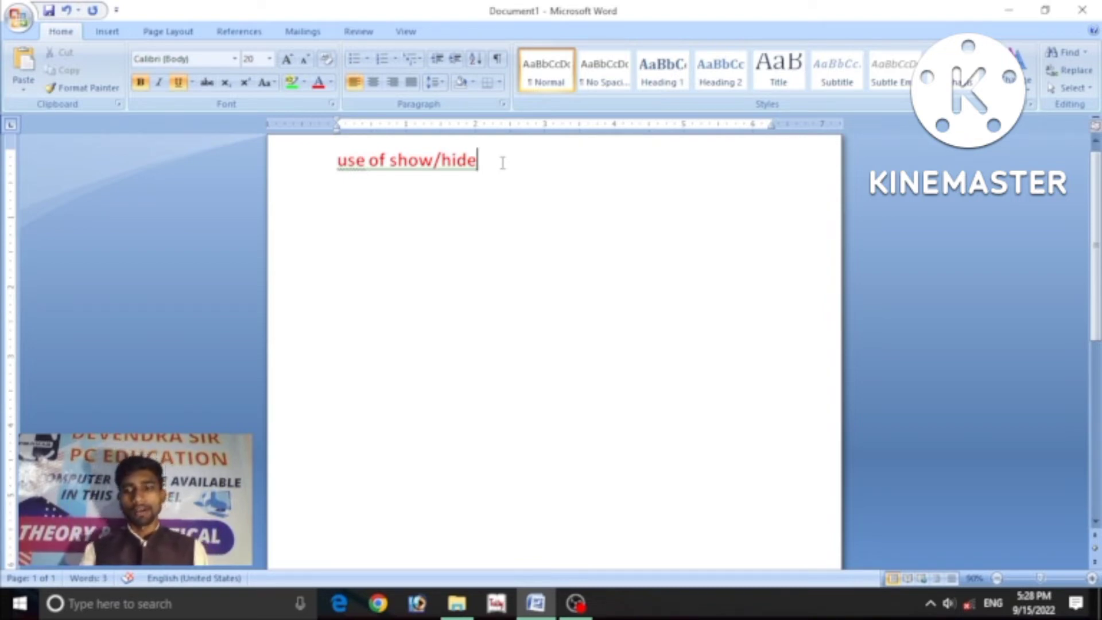
Step: Turn off underline and generate two sample paragraphs below the title with =rand(2)
key(ctrl+u)
text(=rand(2))
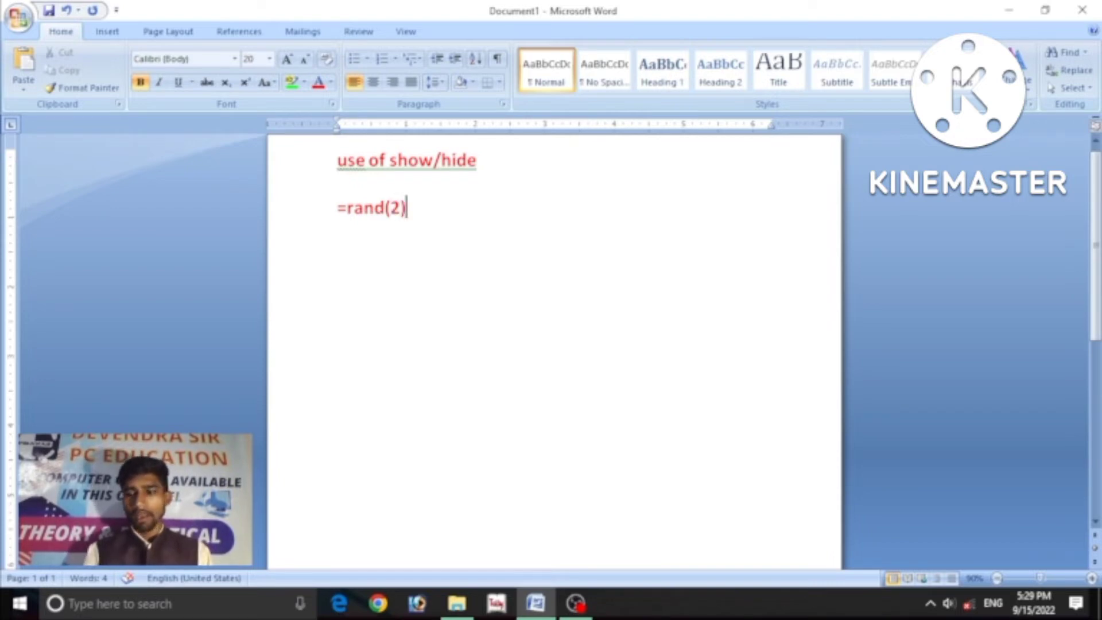
key(Return)
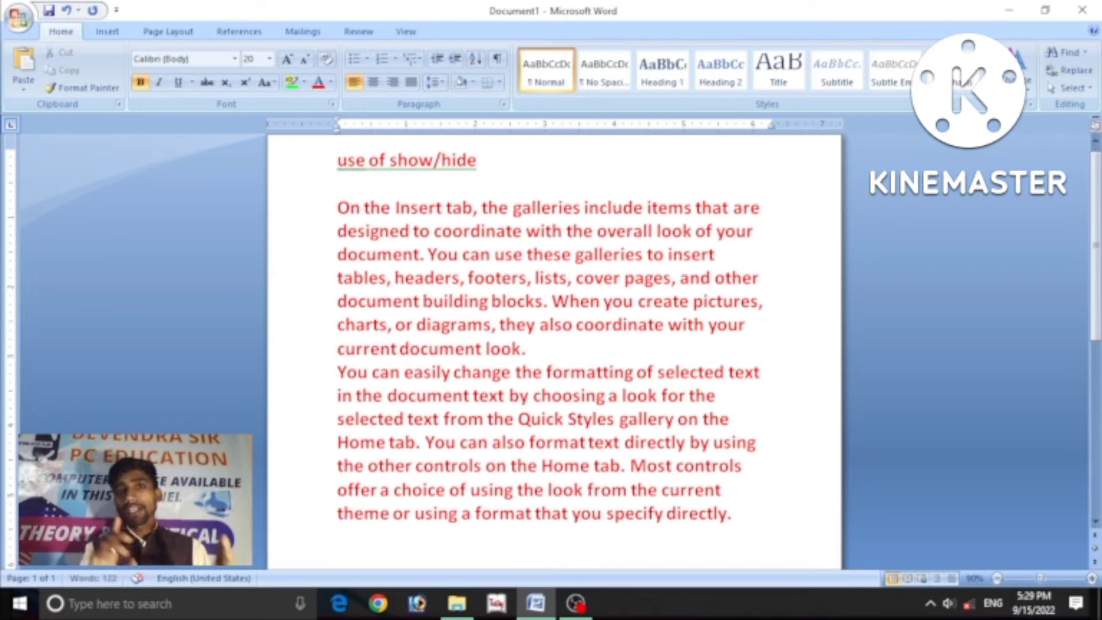
Step: Recolour the title 'use of show/hide' purple and reapply its underline
drag(488, 161, 334, 91)
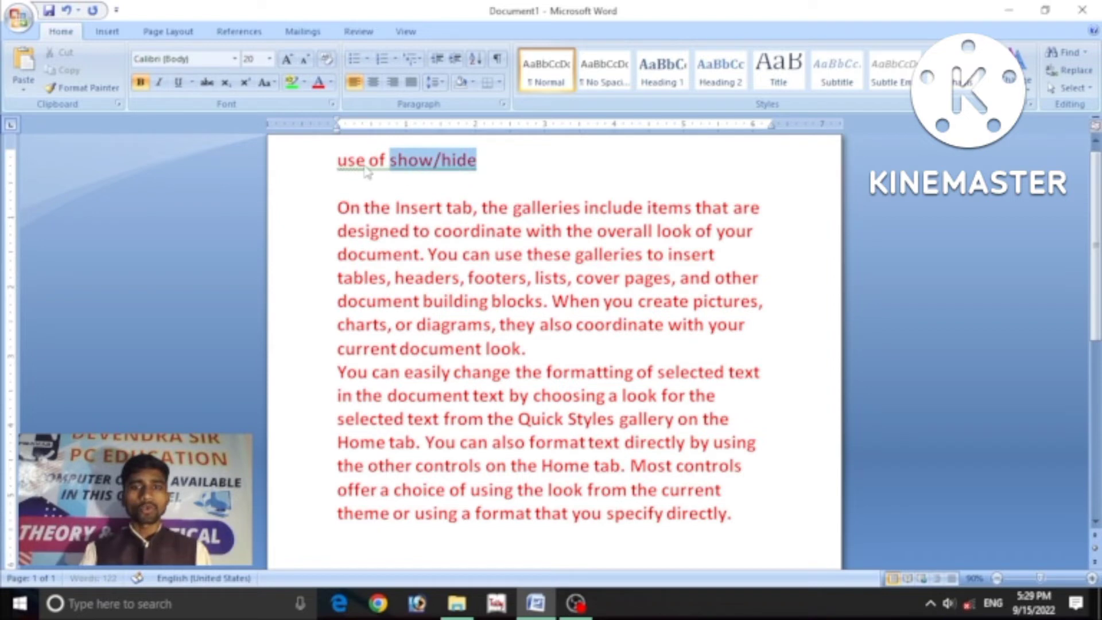
click(332, 82)
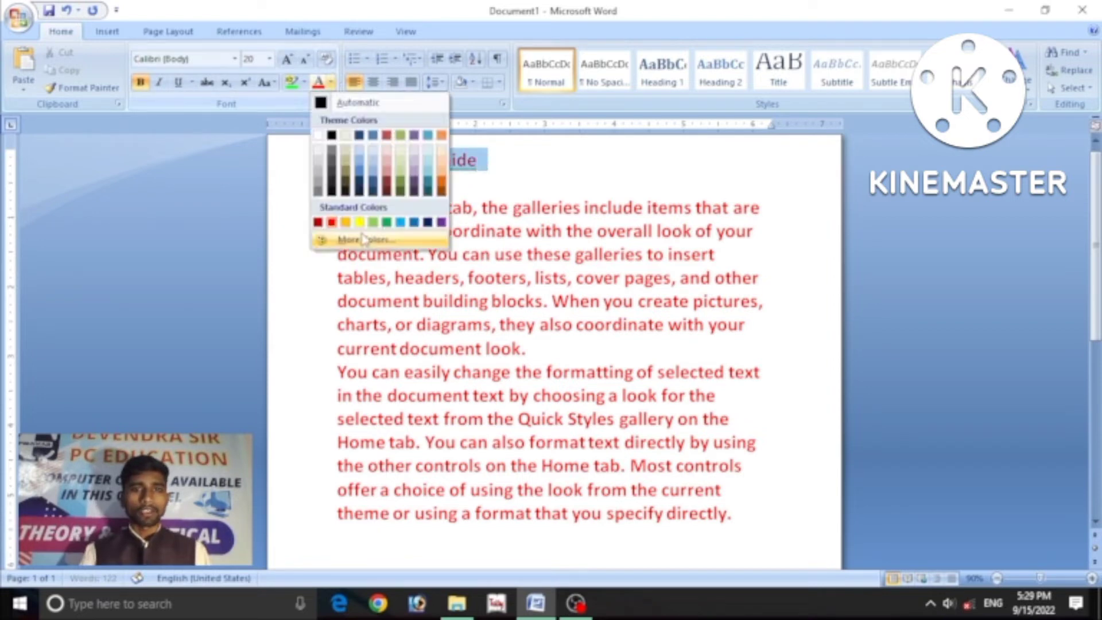
key(ctrl+u)
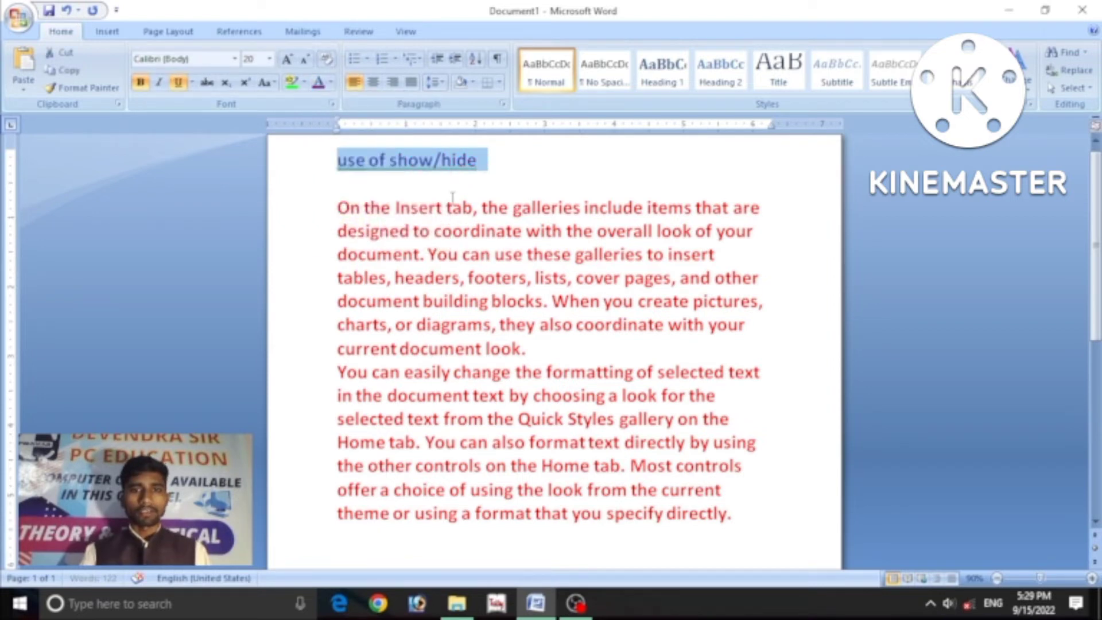
click(602, 323)
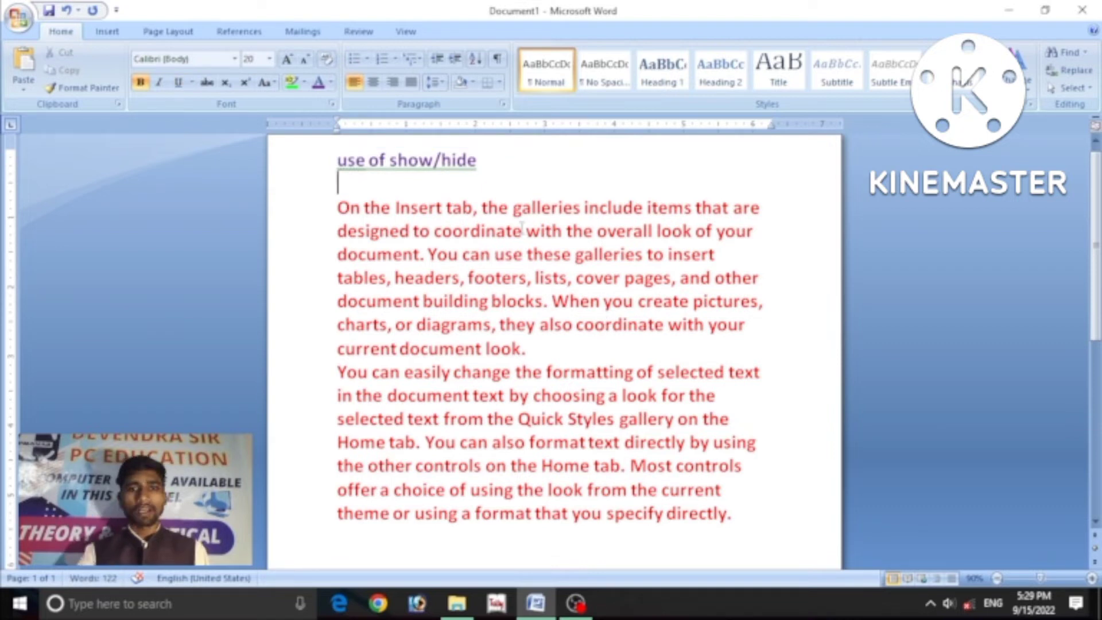
Step: Turn on Show/Hide ¶ to display pilcrows and space dots across the title and sample text
mouse_move(734, 514)
mouse_down()
mouse_move(395, 207)
mouse_move(387, 41)
mouse_up()
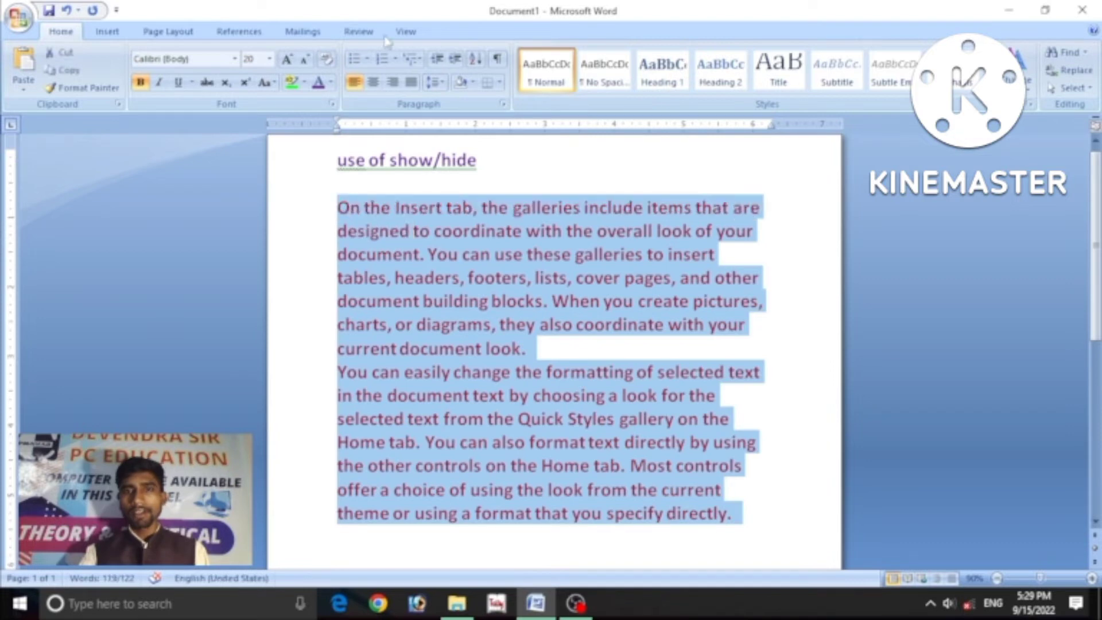
click(499, 59)
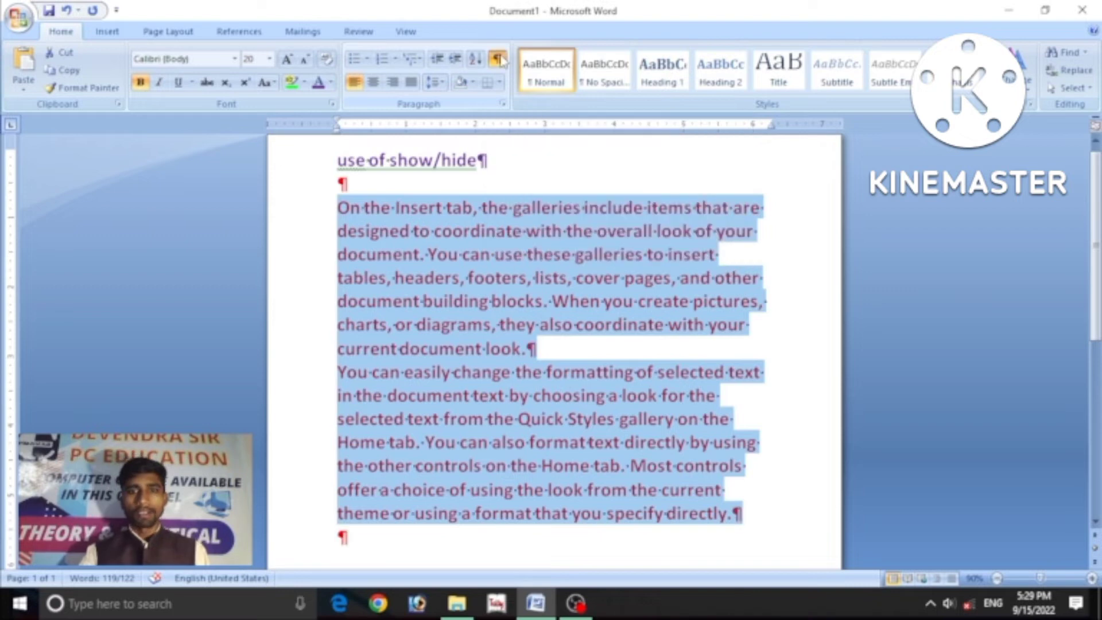
click(585, 351)
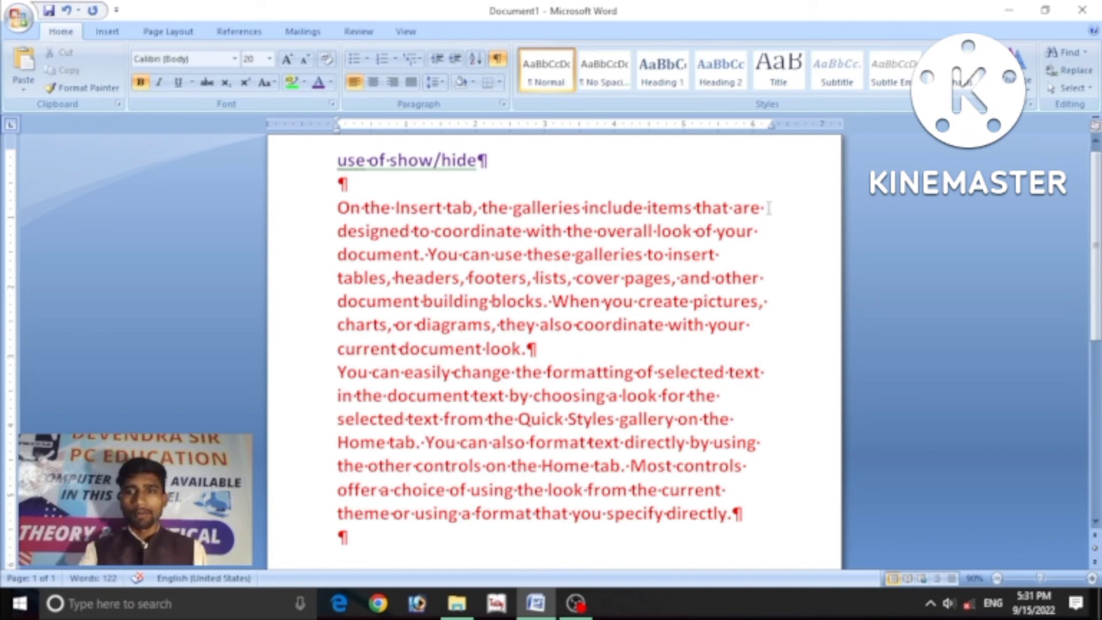
click(498, 60)
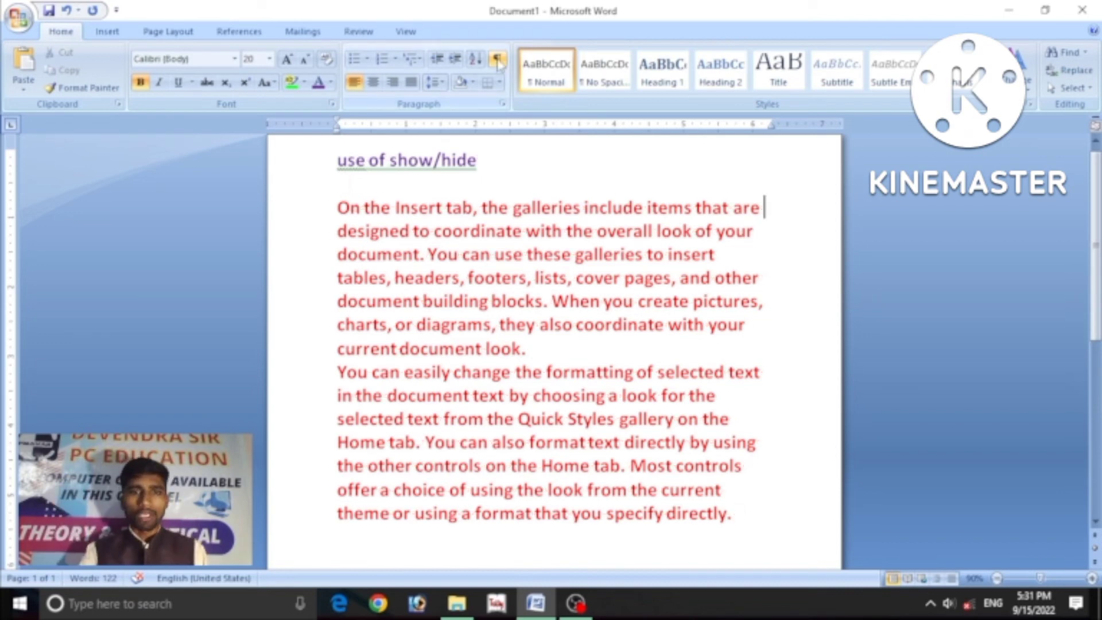
click(497, 60)
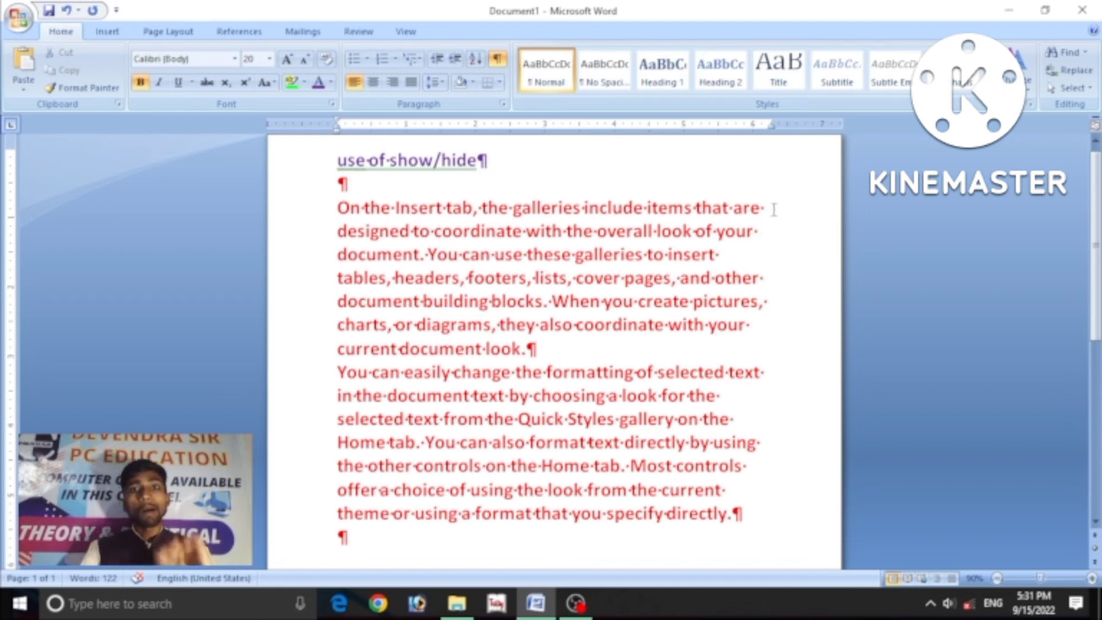
Step: Break body lines into new paragraphs after the words 'are', 'your' and 'insert'
key(Down)
key(Down)
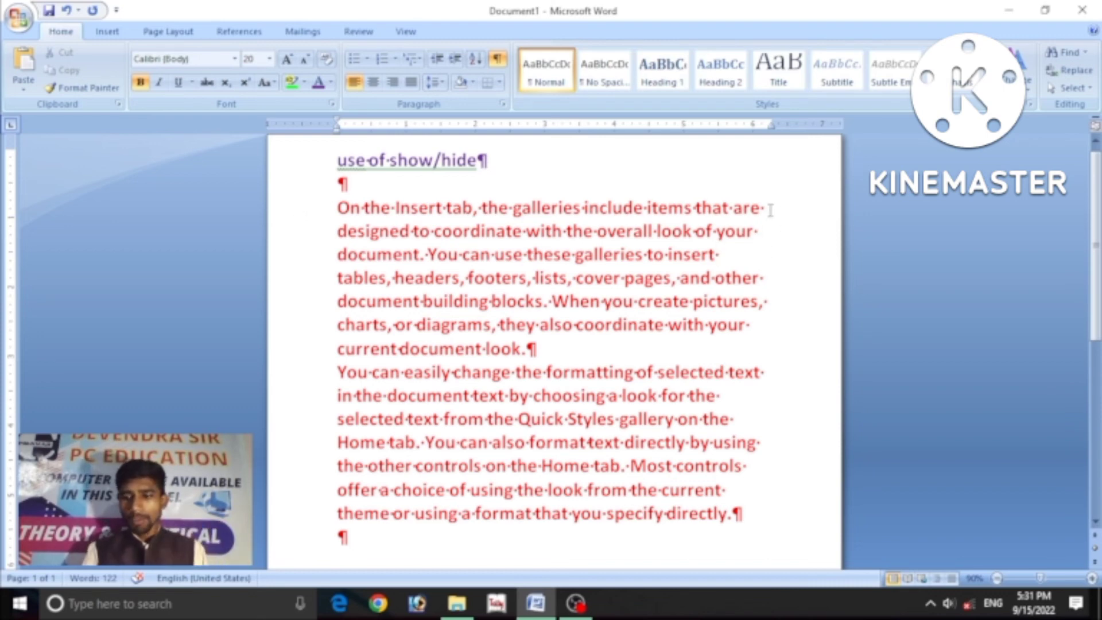
click(771, 210)
key(Return)
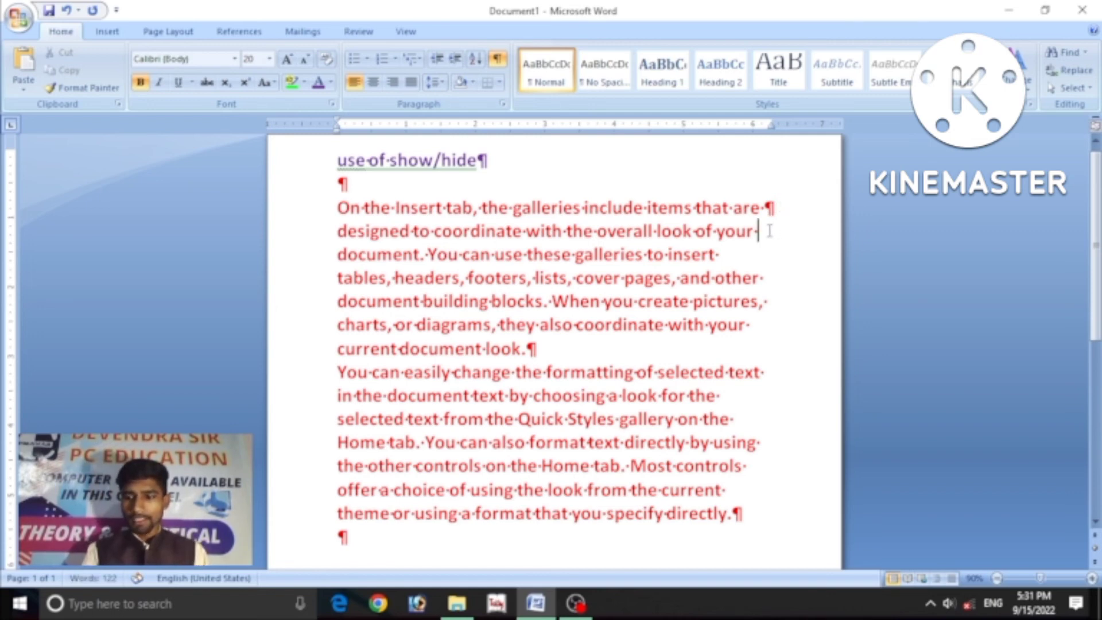
key(Return)
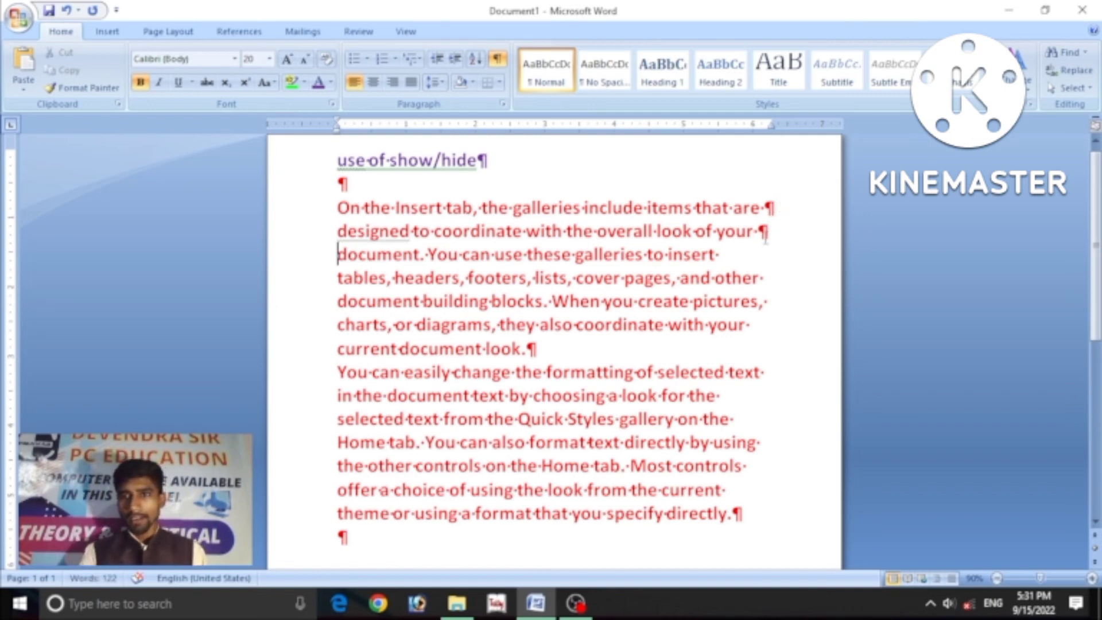
key(Return)
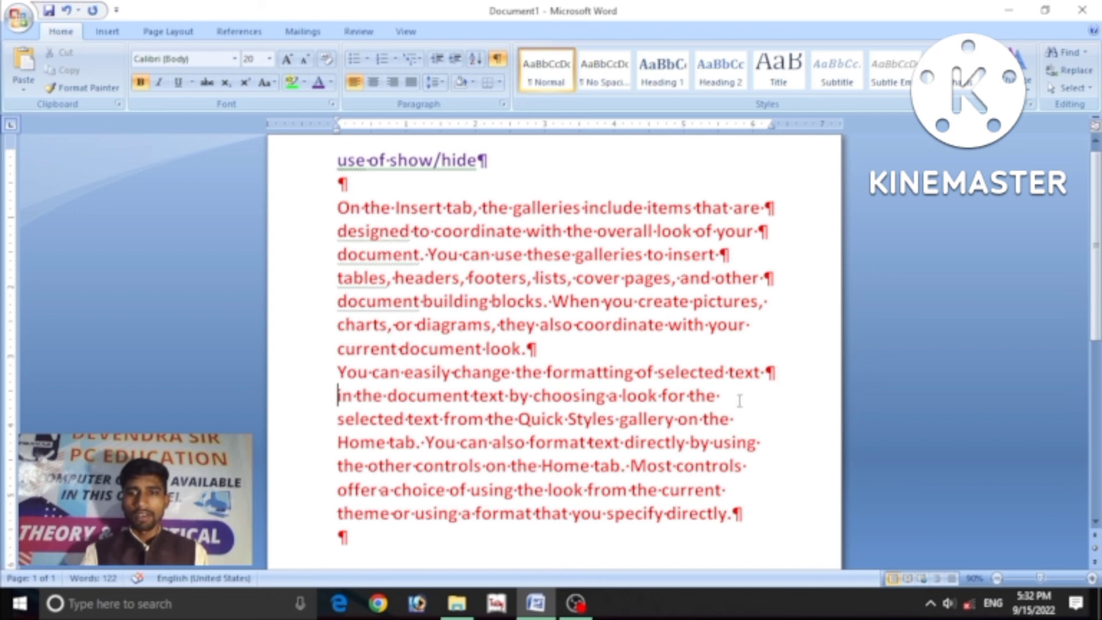
Step: Break lines after 'for the', 'gallery on the' and 'by using', then hide formatting marks
click(740, 401)
key(Return)
click(742, 418)
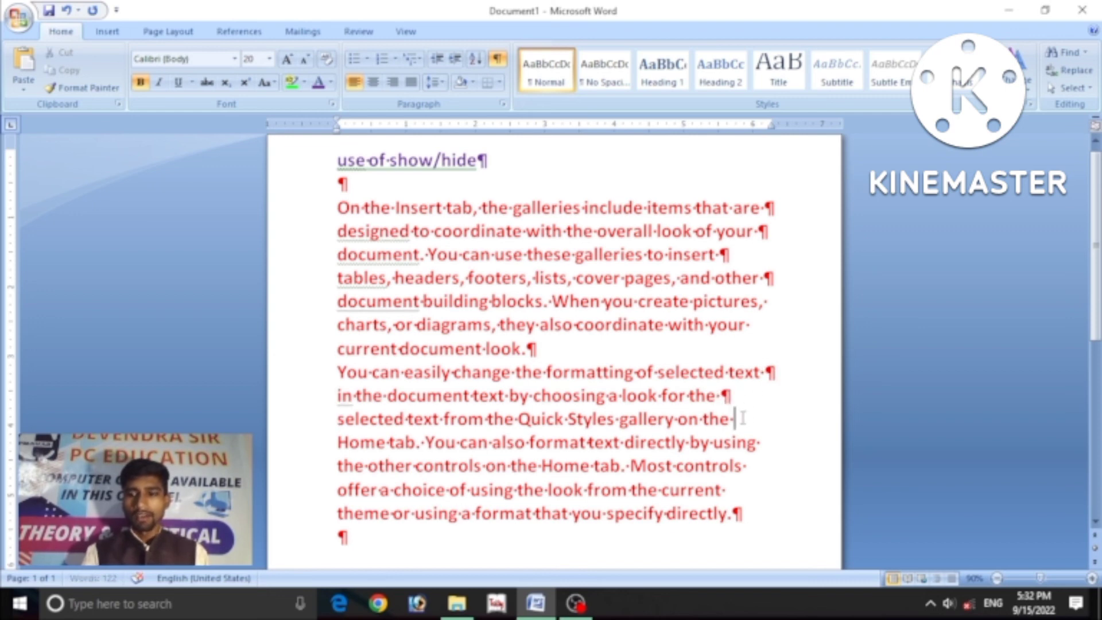
key(Return)
click(760, 441)
key(Return)
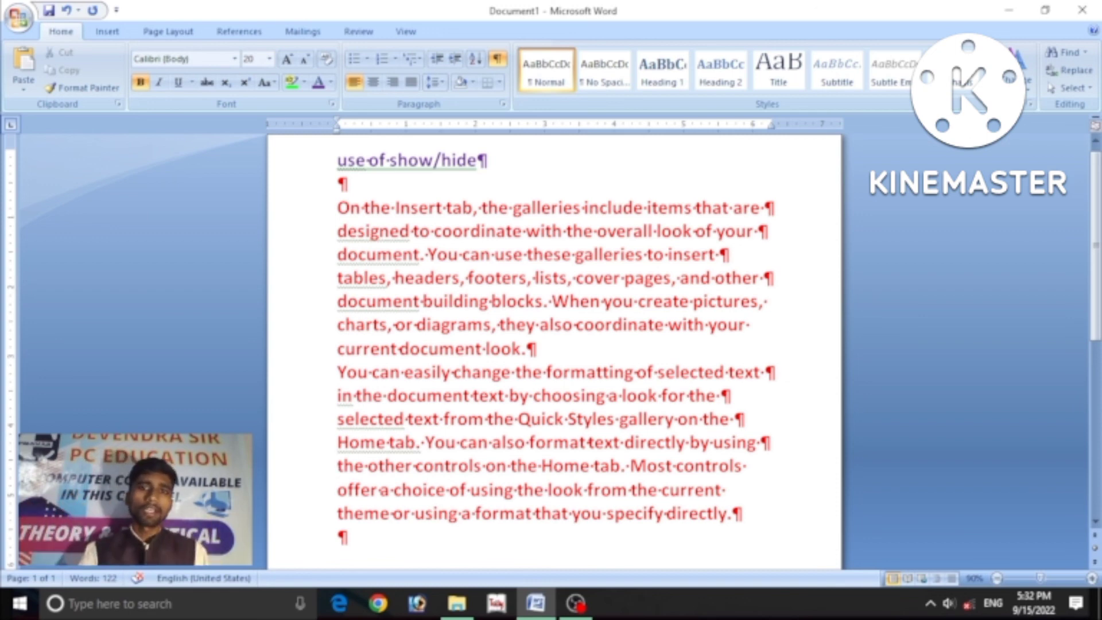
click(498, 58)
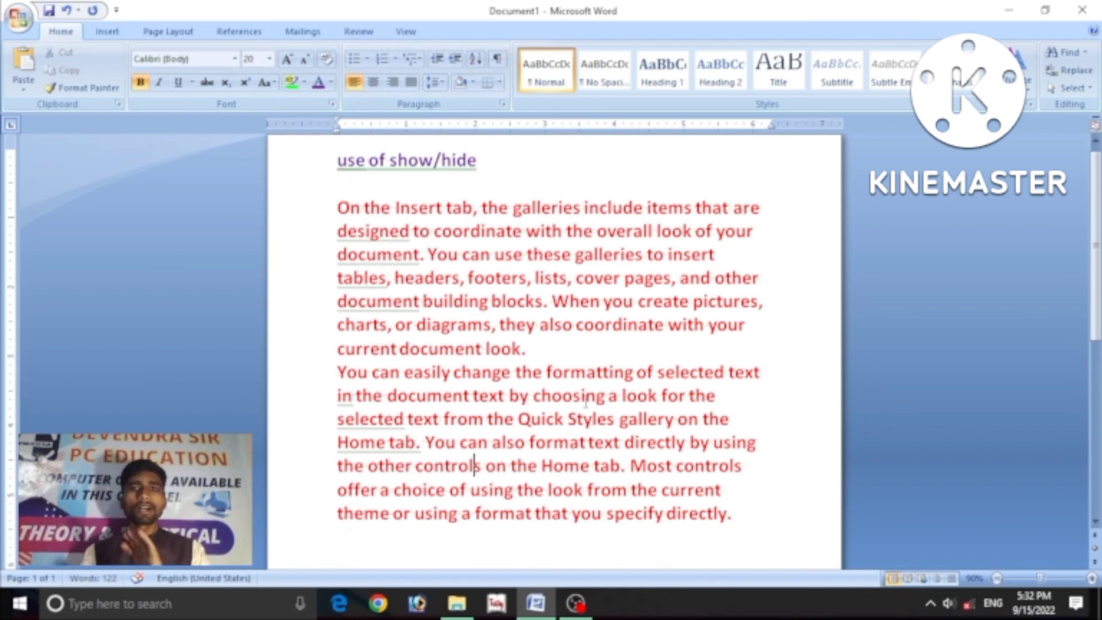